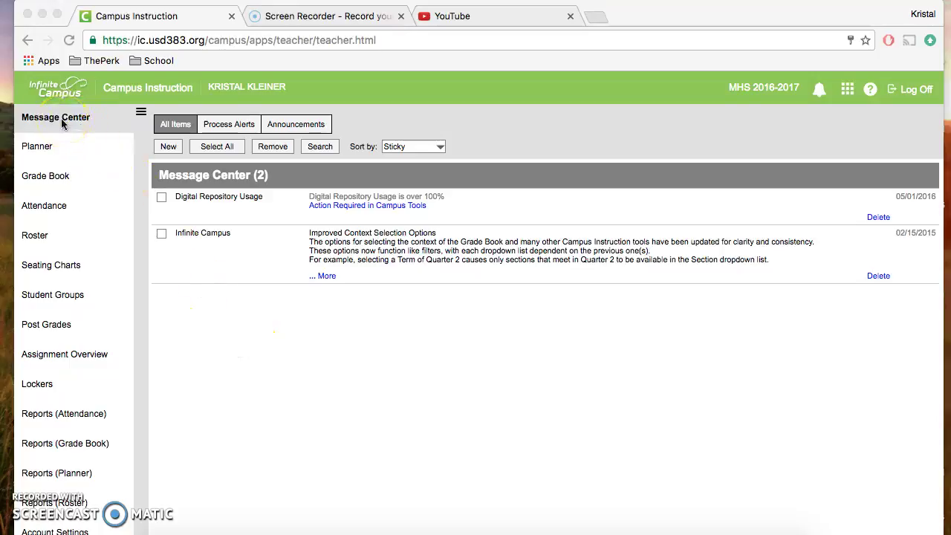
Start a new class message, browsing the saved templates but keeping the template at <new>.
left_click(169, 149)
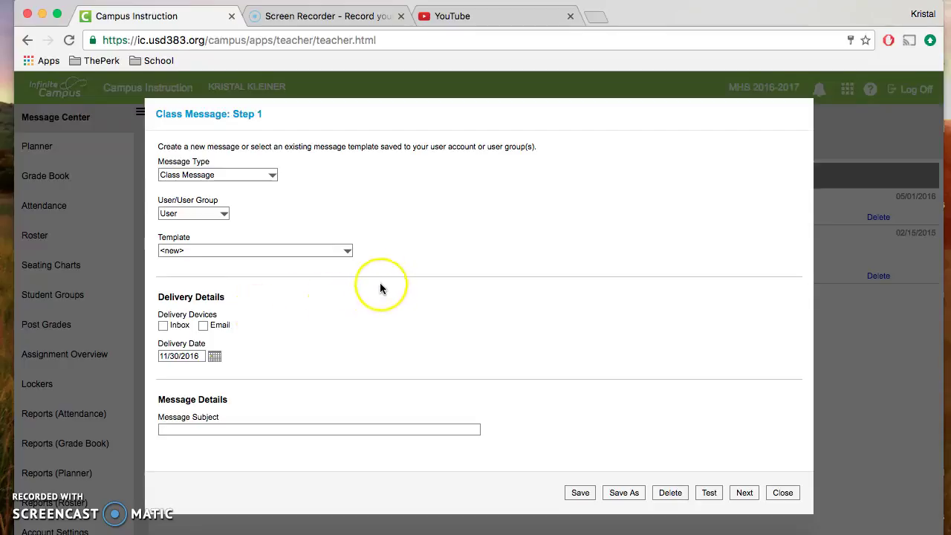
left_click(350, 251)
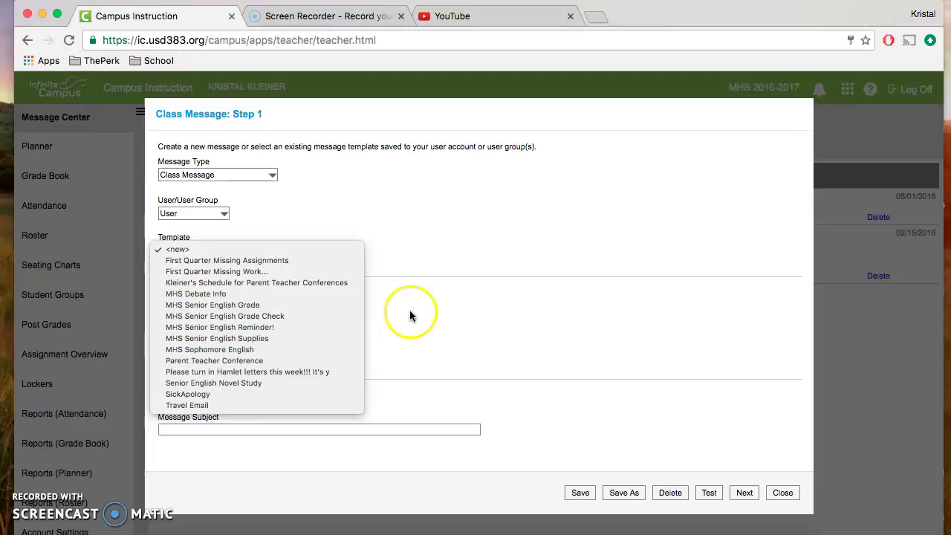
left_click(418, 259)
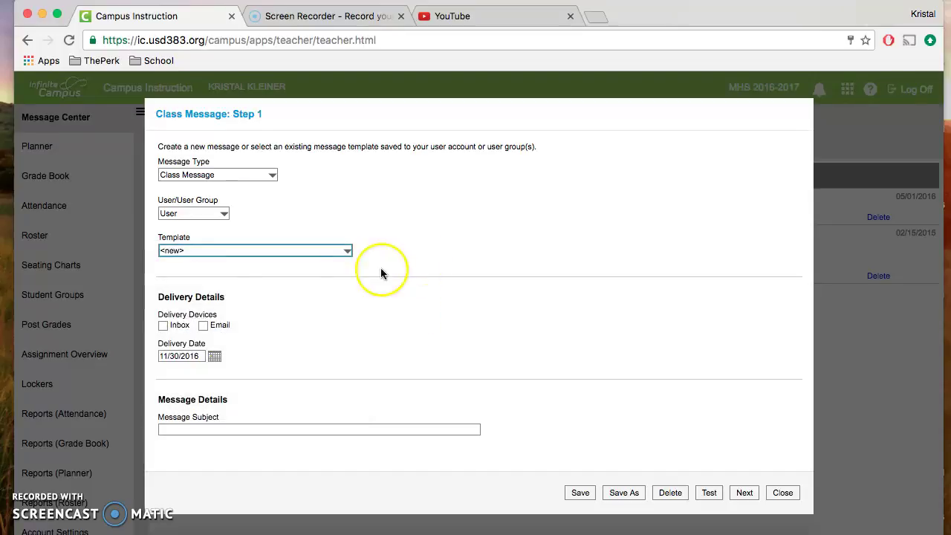
left_click(255, 250)
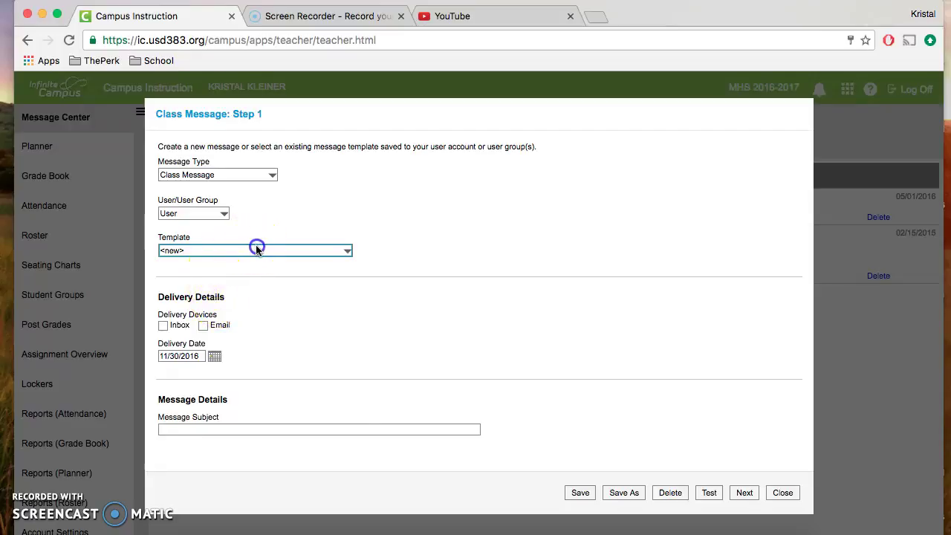
left_click(437, 254)
Set Inbox and Email as the message's delivery devices.
left_click(376, 353)
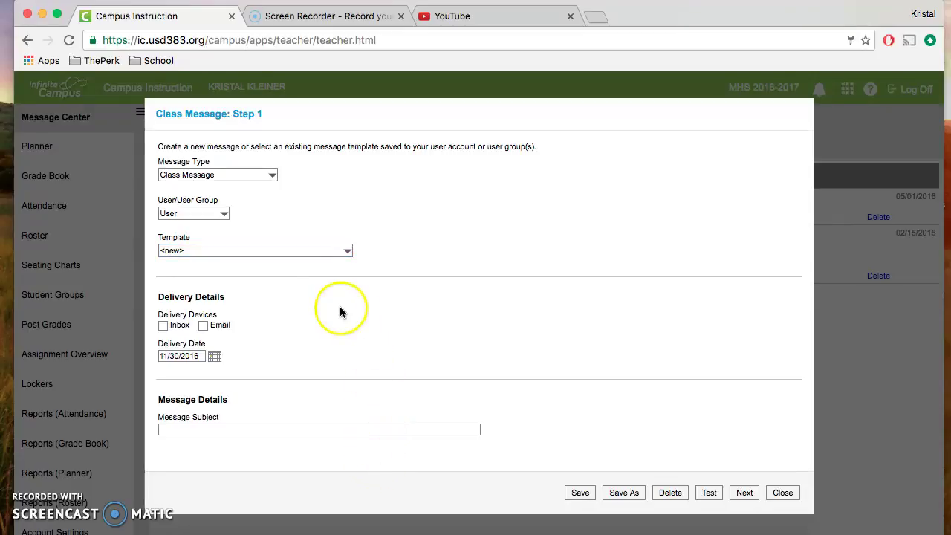
left_click(163, 327)
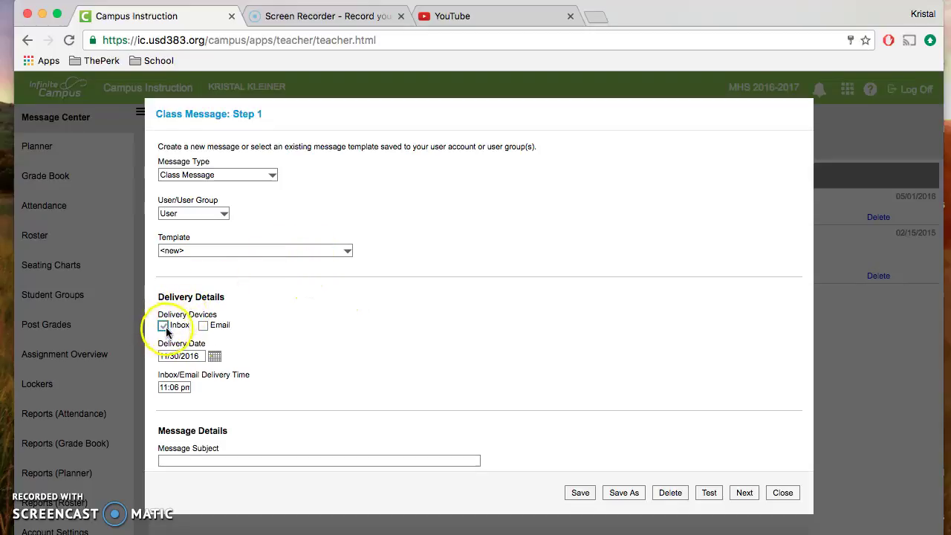
left_click(205, 327)
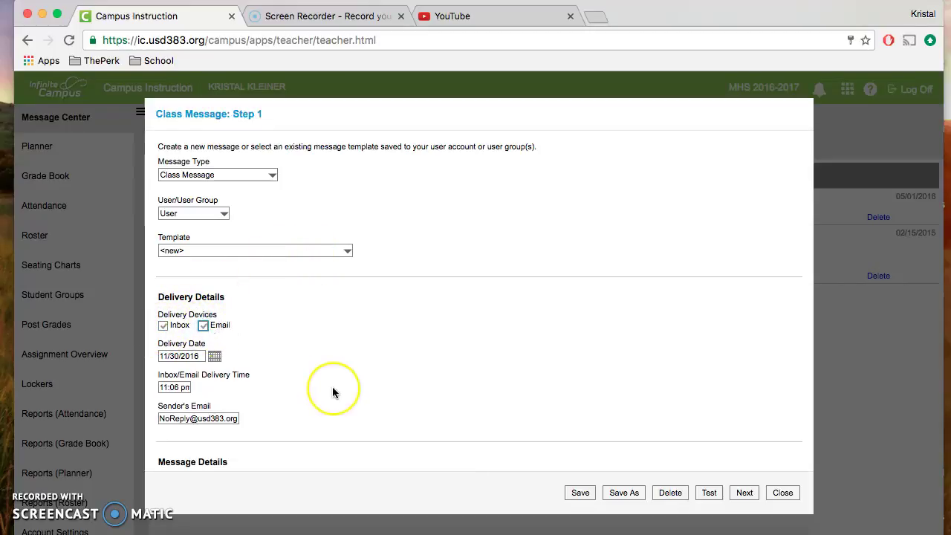
scroll(332, 390, "down", 3)
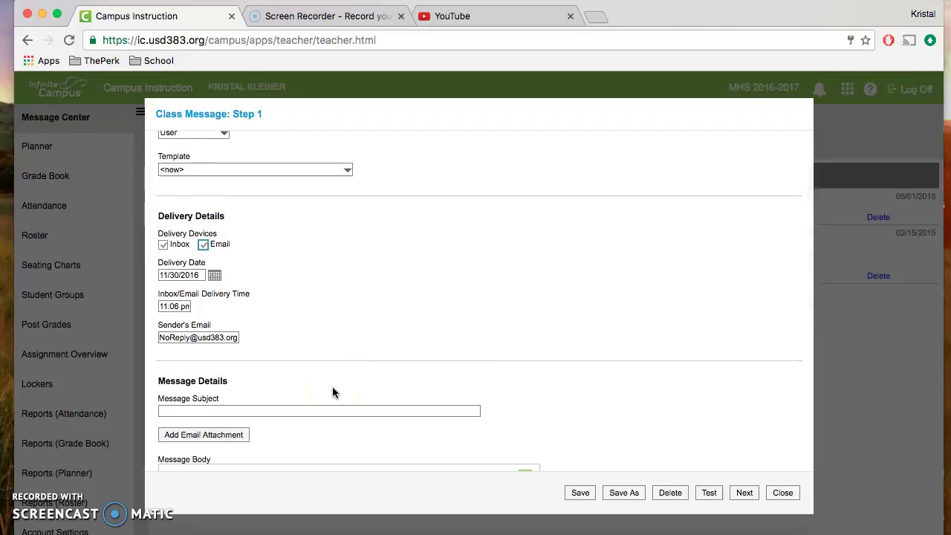
scroll(332, 390, "down", 1)
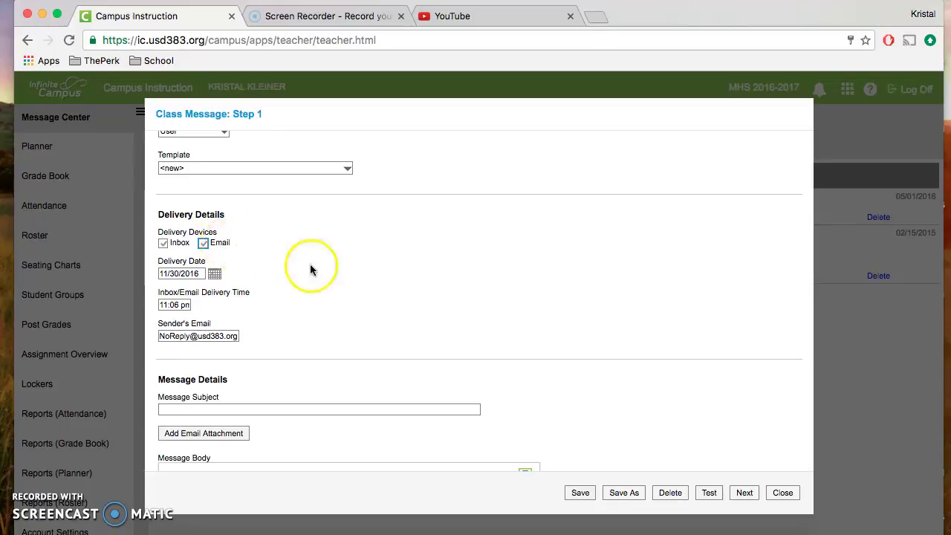
scroll(331, 292, "down", 5)
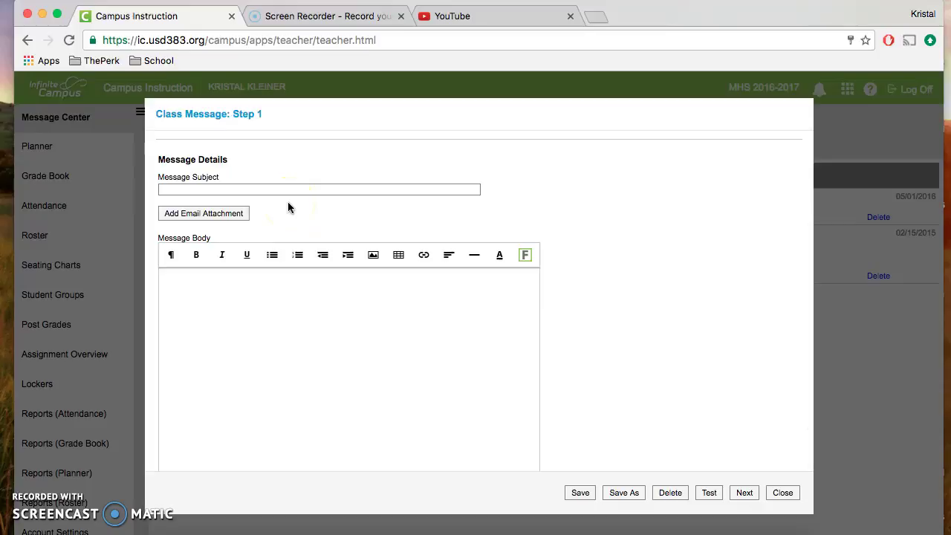
Enter the subject 'Advisory Message for Fall 2016', fixing a typo along the way.
left_click(276, 189)
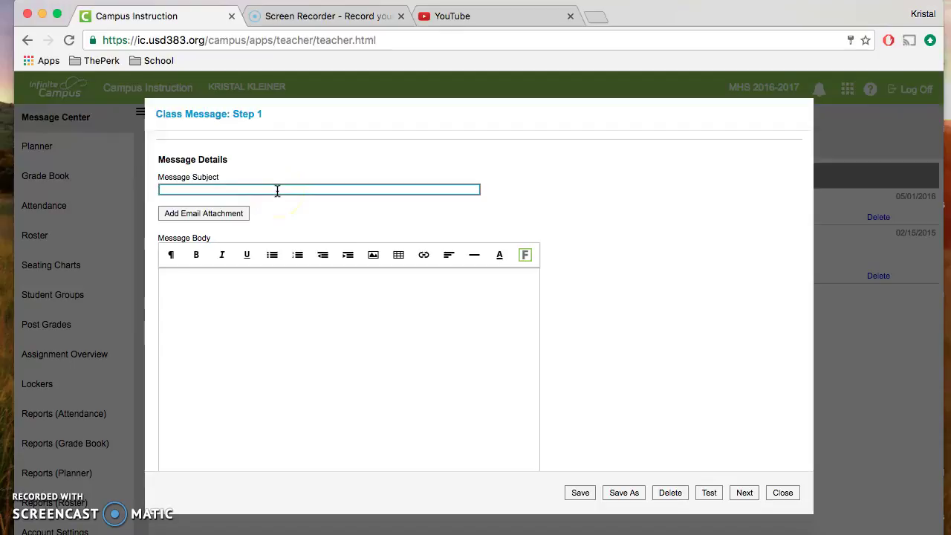
type("Advio")
key("BackSpace")
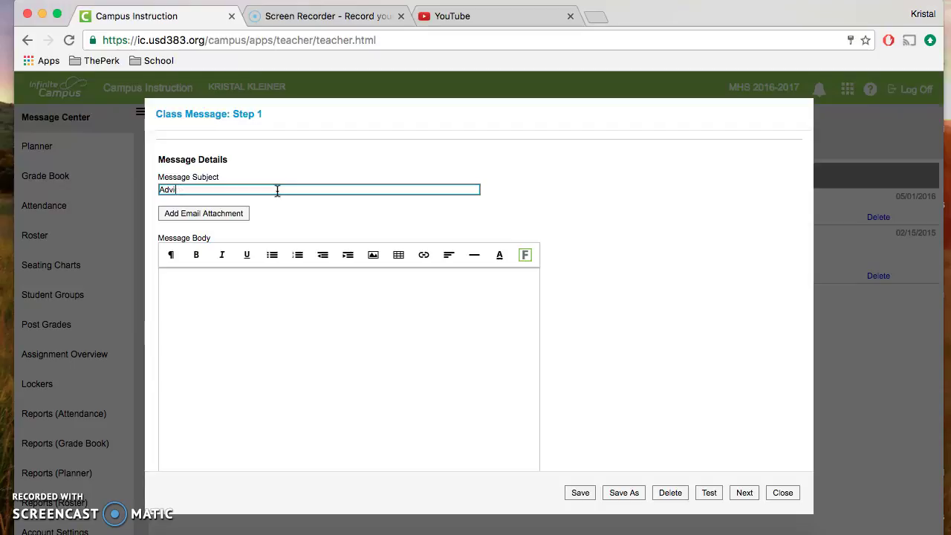
type("sory Message for Fall 2016")
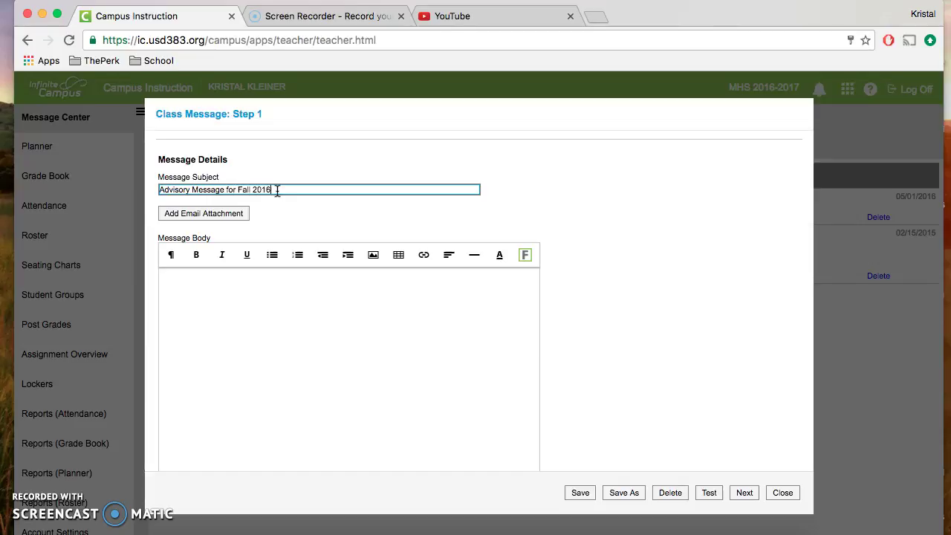
Write 'Write body of message here.' in the message body.
left_click(266, 314)
left_click(511, 404)
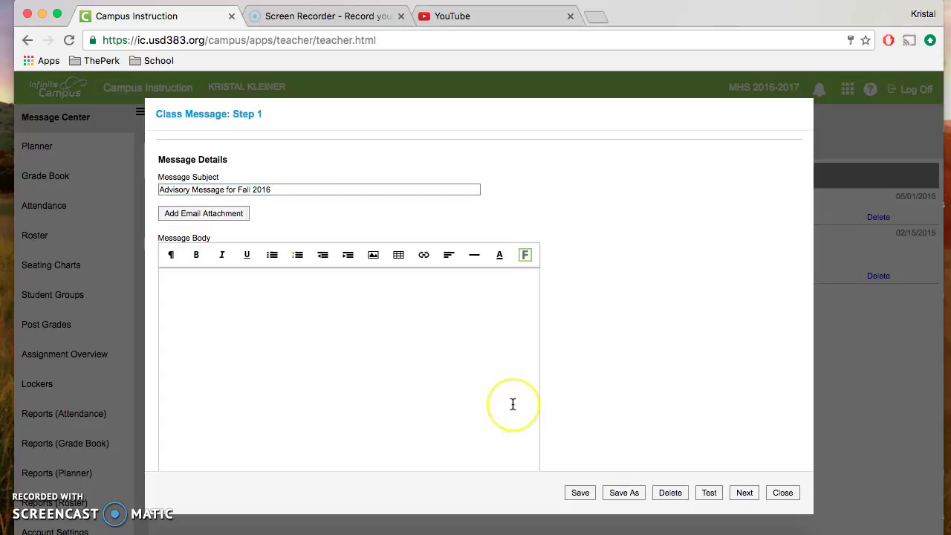
scroll(513, 404, "down", 2)
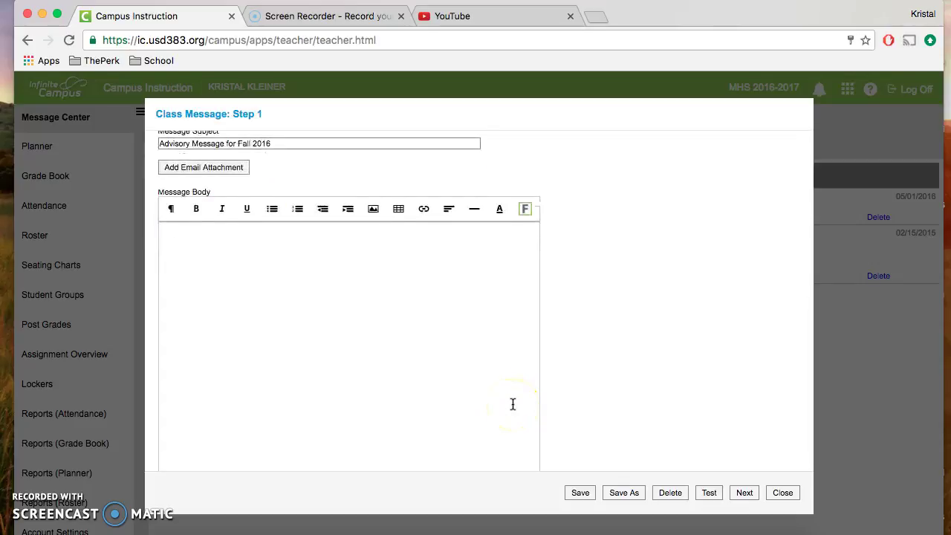
type("Write body of ")
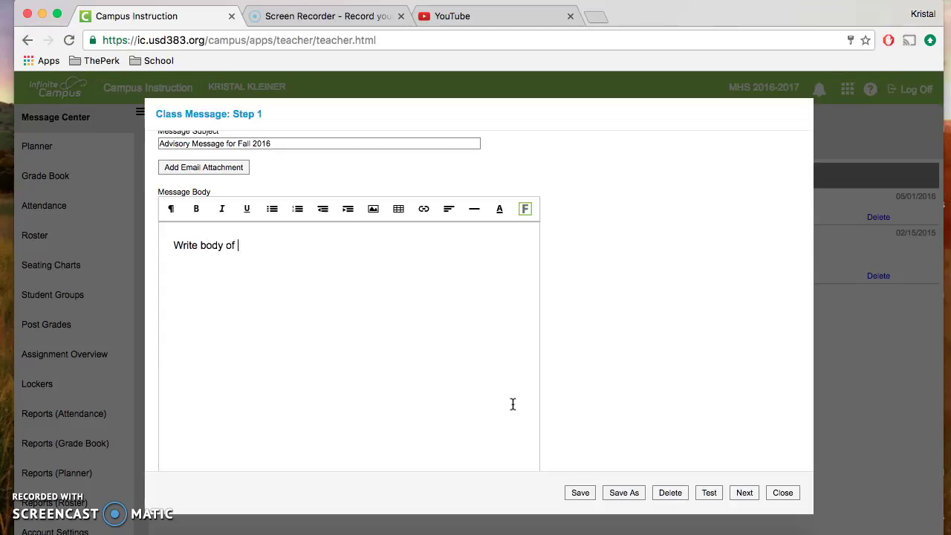
type("message here.")
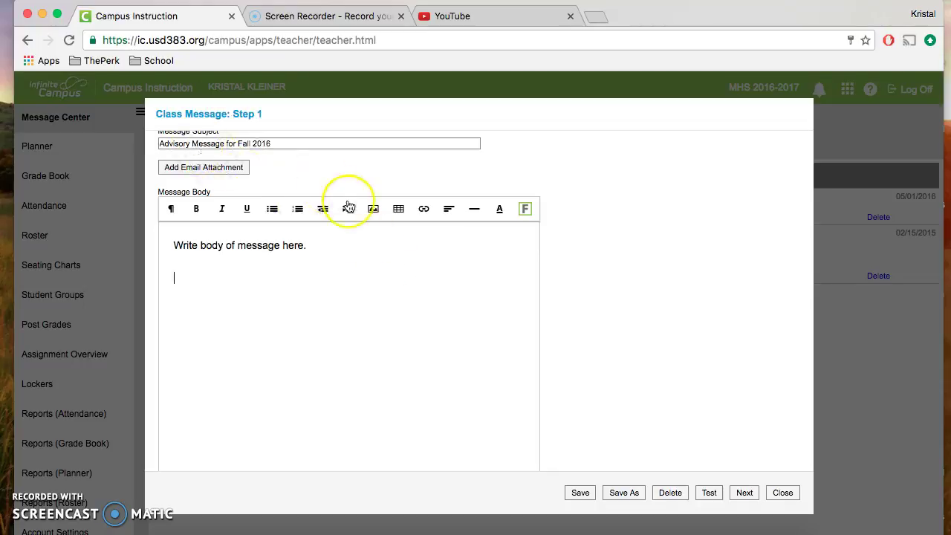
Advance the message to Step 2, the recipients step.
scroll(560, 315, "down", 2)
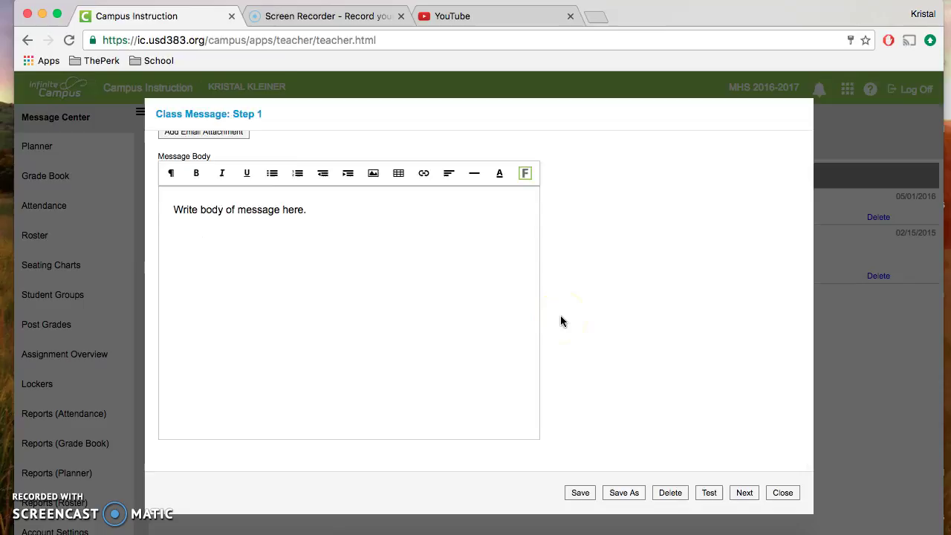
scroll(461, 257, "up", 5)
scroll(461, 258, "down", 4)
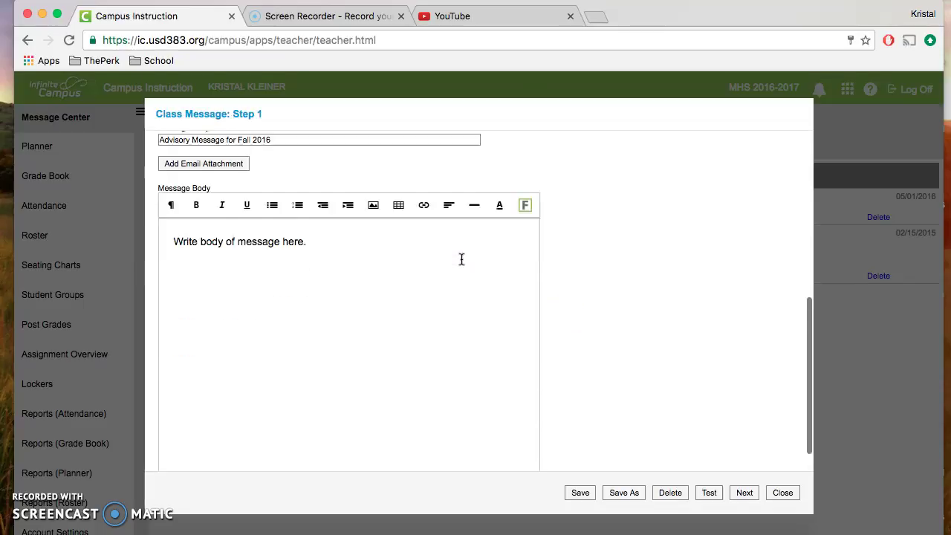
left_click(745, 493)
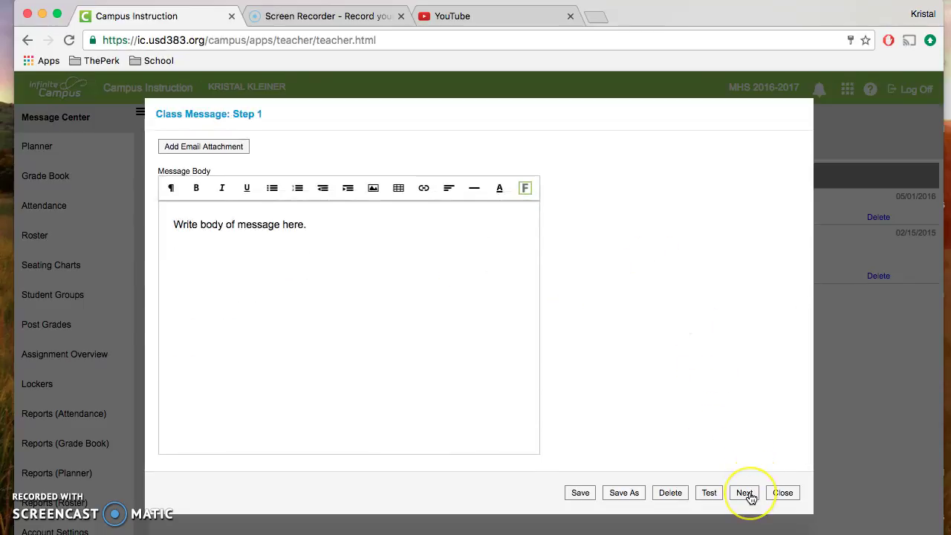
Expand Term Semester 1 and deselect the 03) 001091-3 ADV HUMANITIES section.
left_click(745, 493)
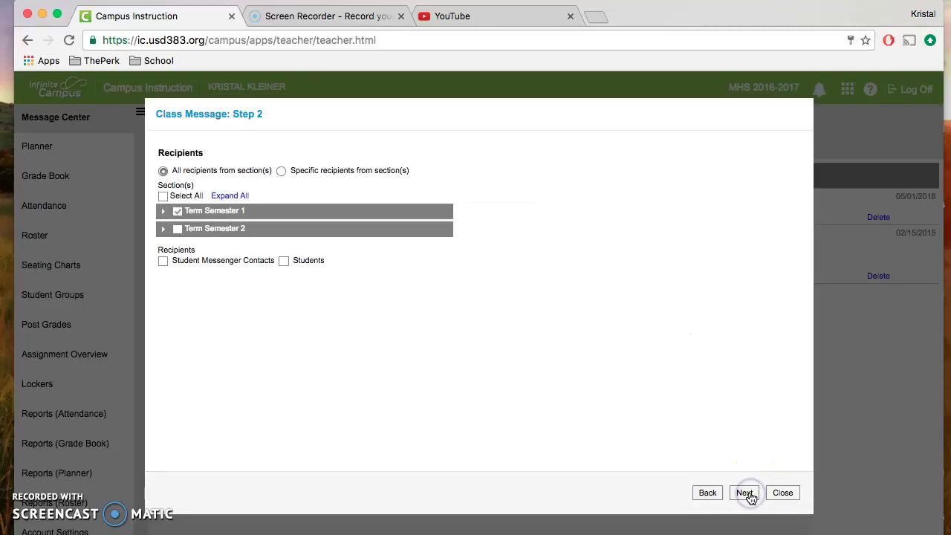
left_click(747, 494)
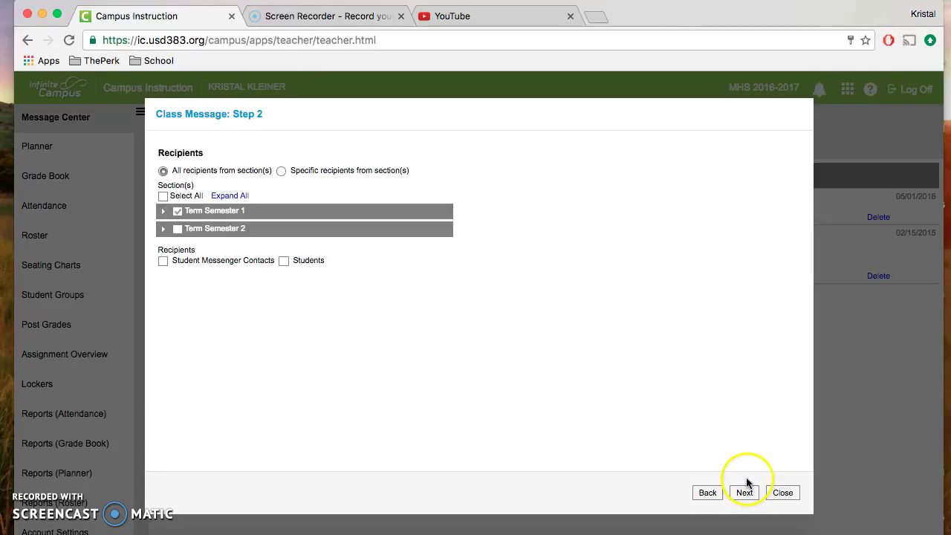
left_click(164, 211)
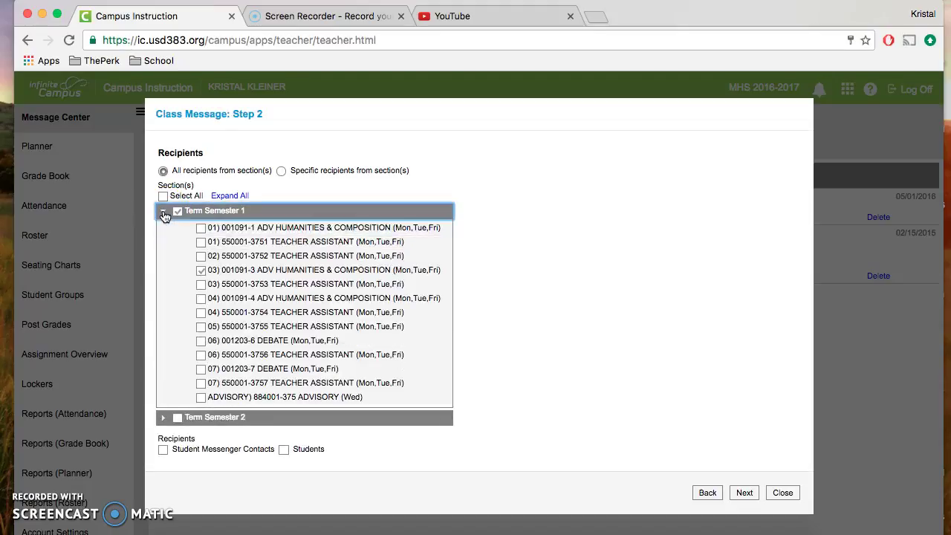
left_click(201, 271)
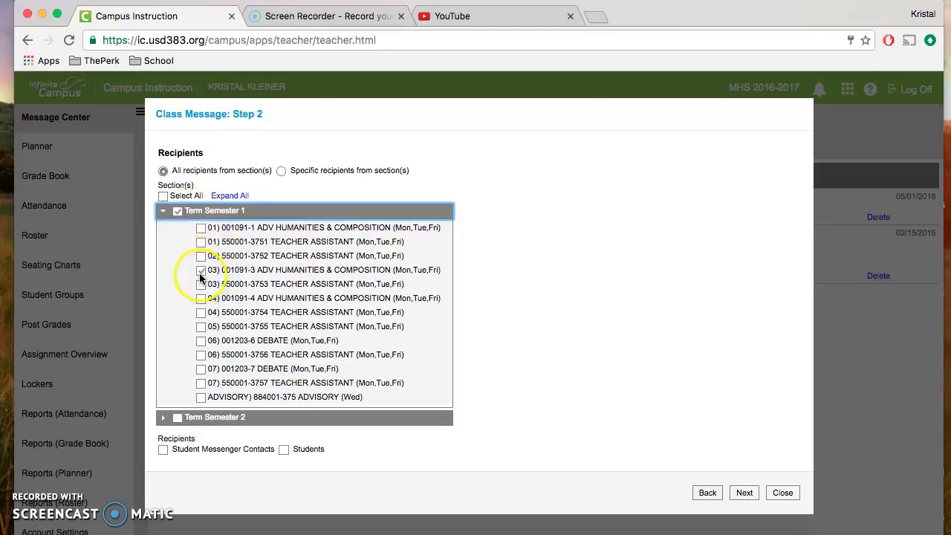
left_click(201, 271)
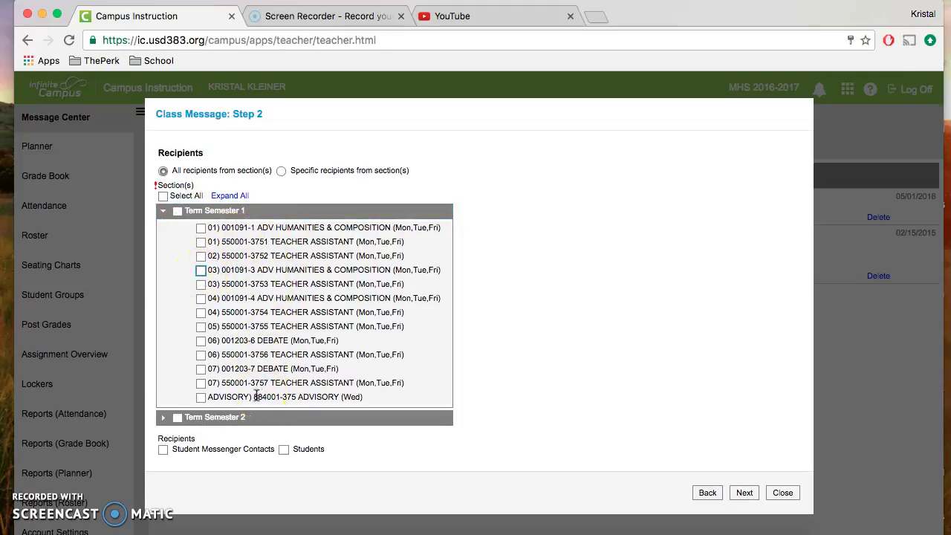
Select the ADVISORY section with Students and Student Messenger Contacts as recipients.
left_click(200, 398)
left_click(284, 449)
left_click(162, 450)
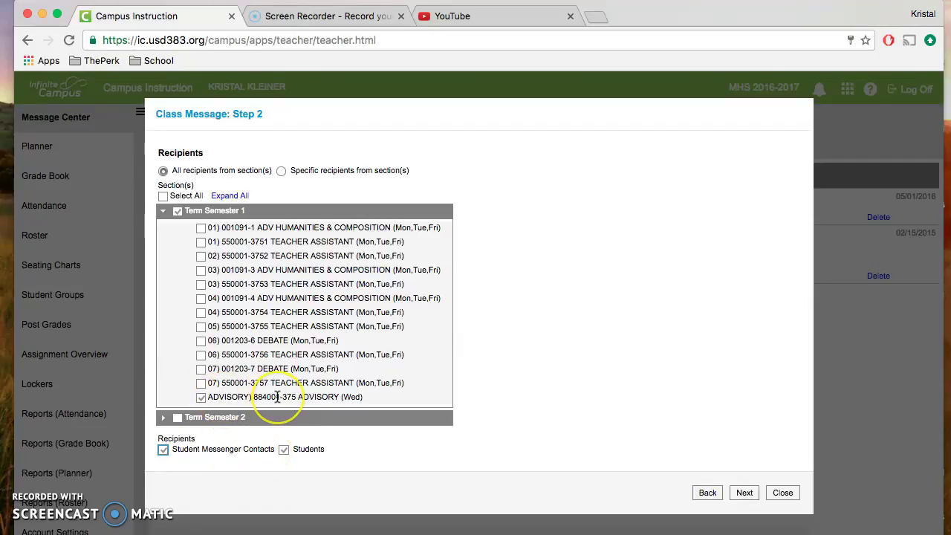
left_click(163, 450)
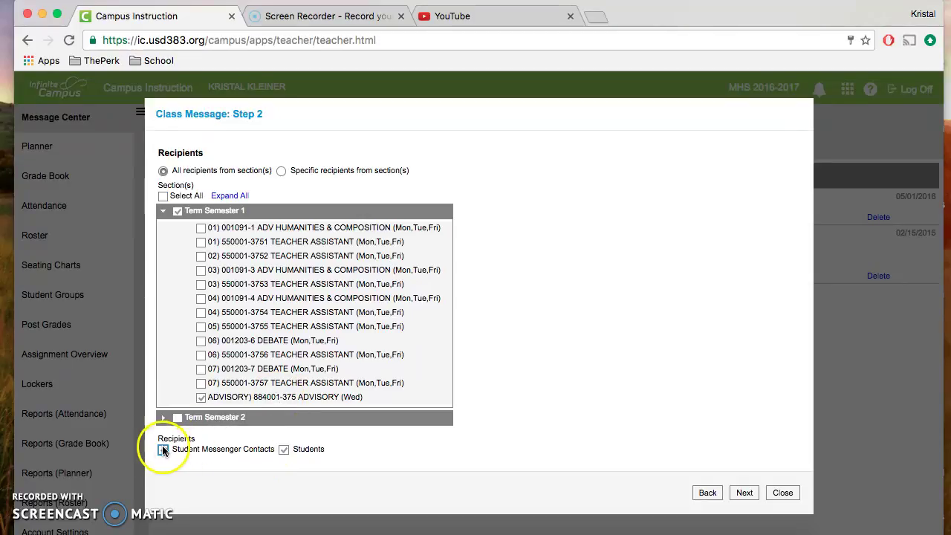
left_click(163, 450)
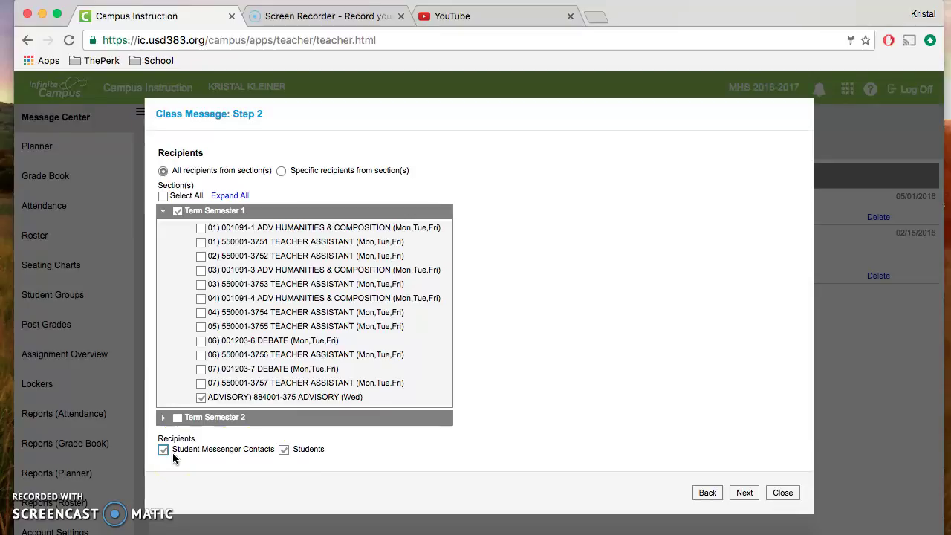
Switch to specific recipients from the 03) ADV HUMANITIES section and add two contacts and a student.
left_click(282, 171)
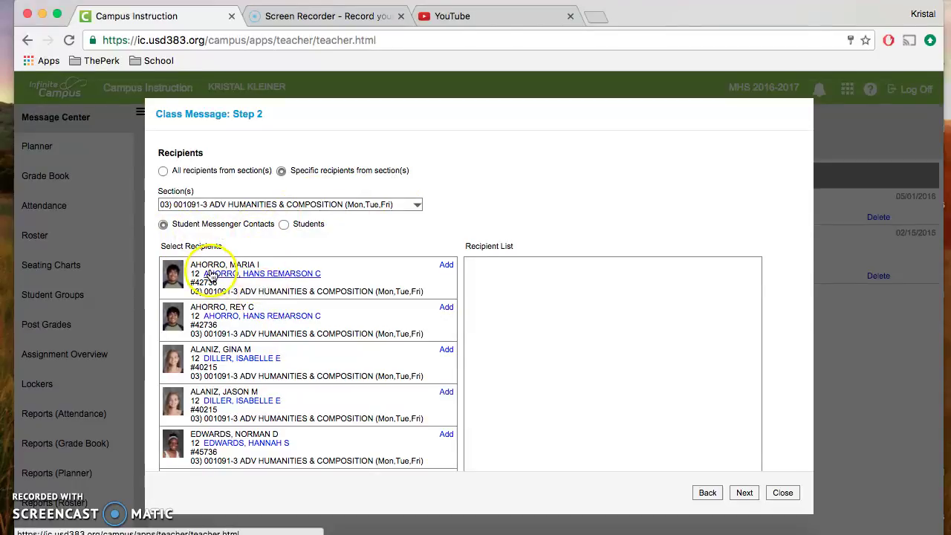
left_click(448, 266)
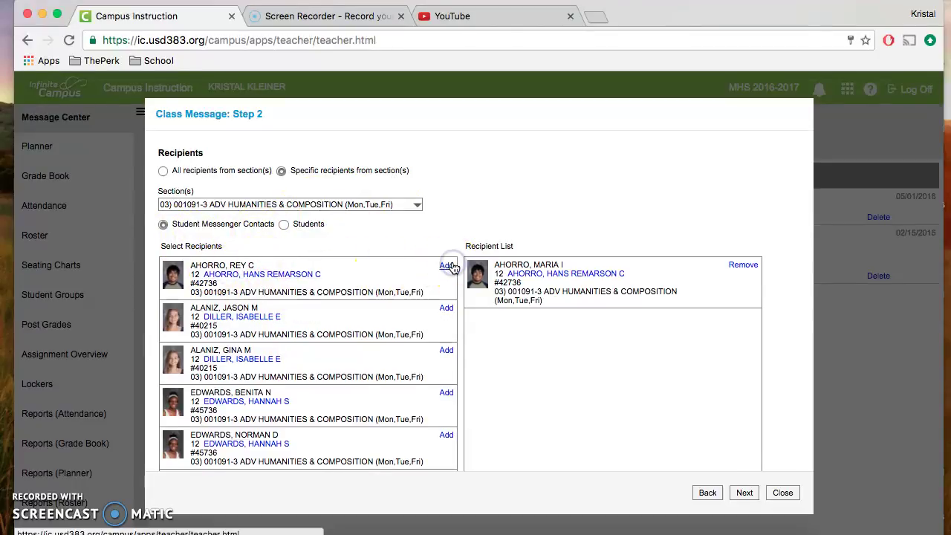
left_click(446, 268)
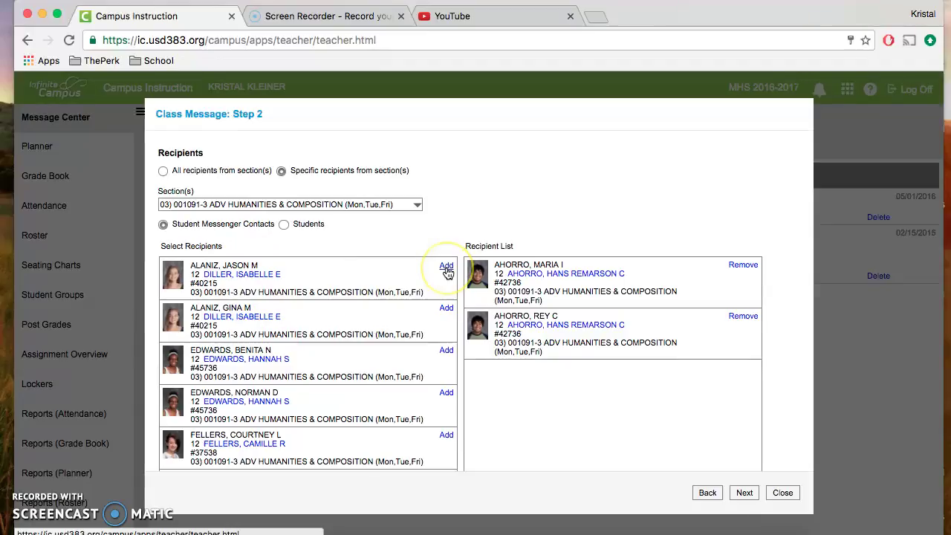
left_click(284, 225)
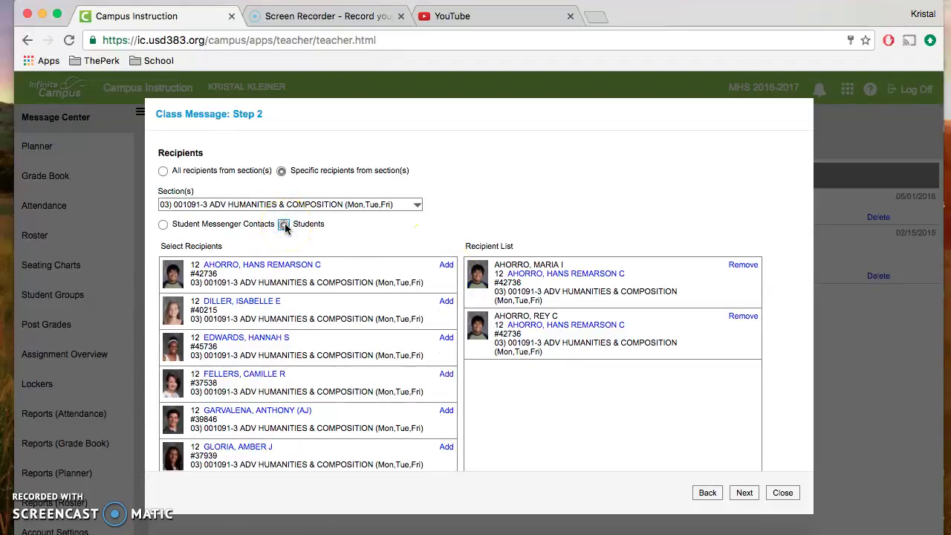
left_click(445, 265)
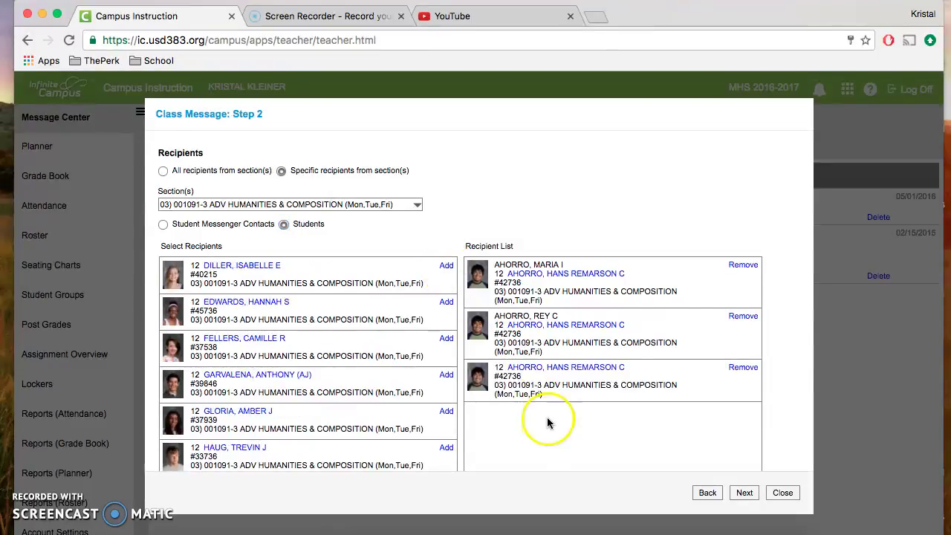
Remove all three entries, leaving the Recipient List empty.
left_click(749, 274)
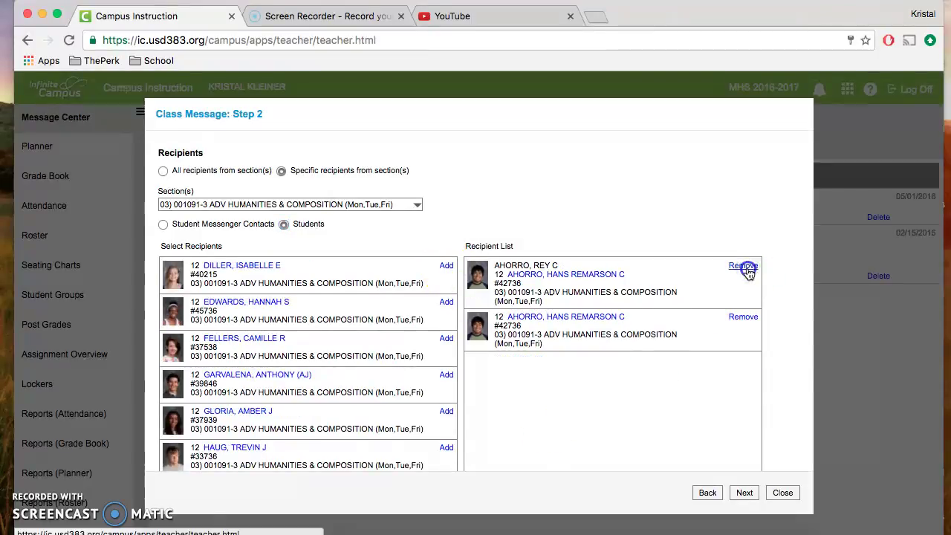
left_click(749, 274)
left_click(749, 274)
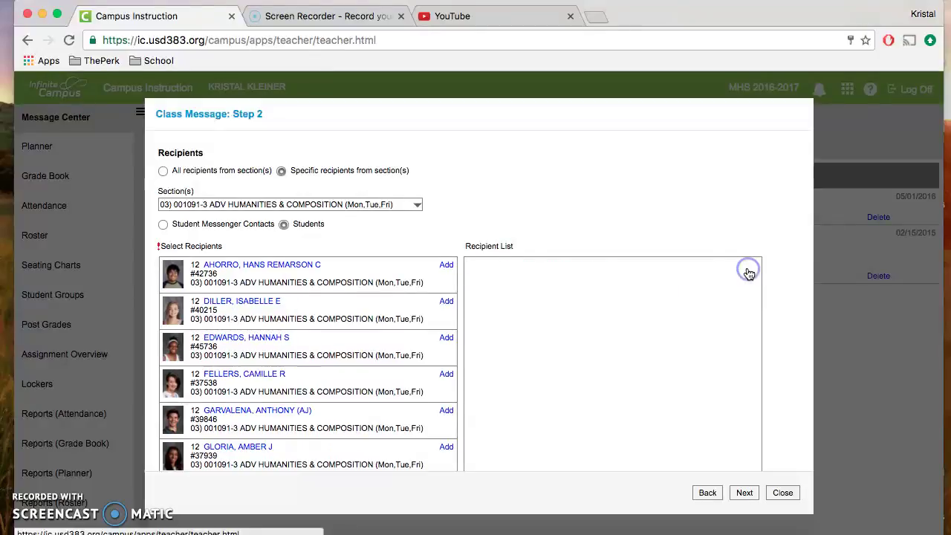
Switch back to all recipients from sections and reselect the ADVISORY 884001-375 section.
left_click(164, 171)
left_click(217, 428)
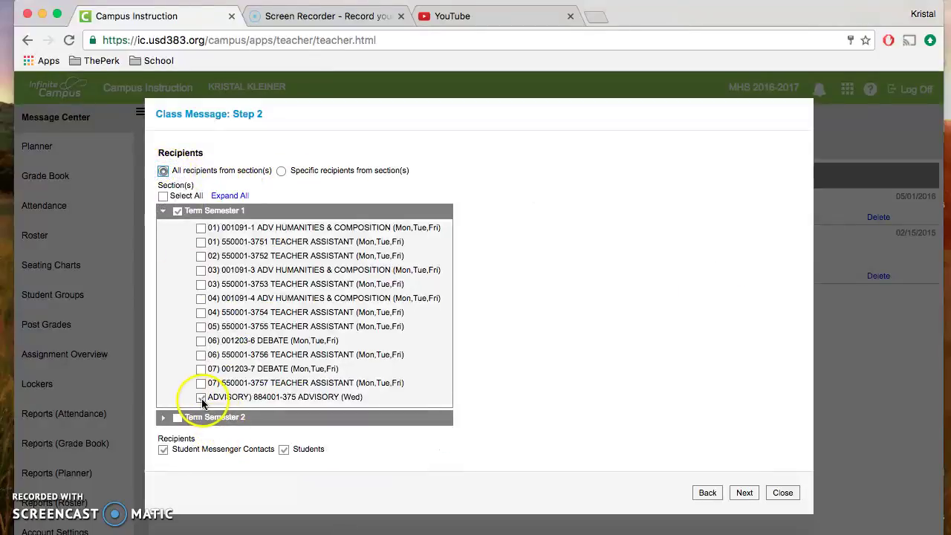
left_click(200, 397)
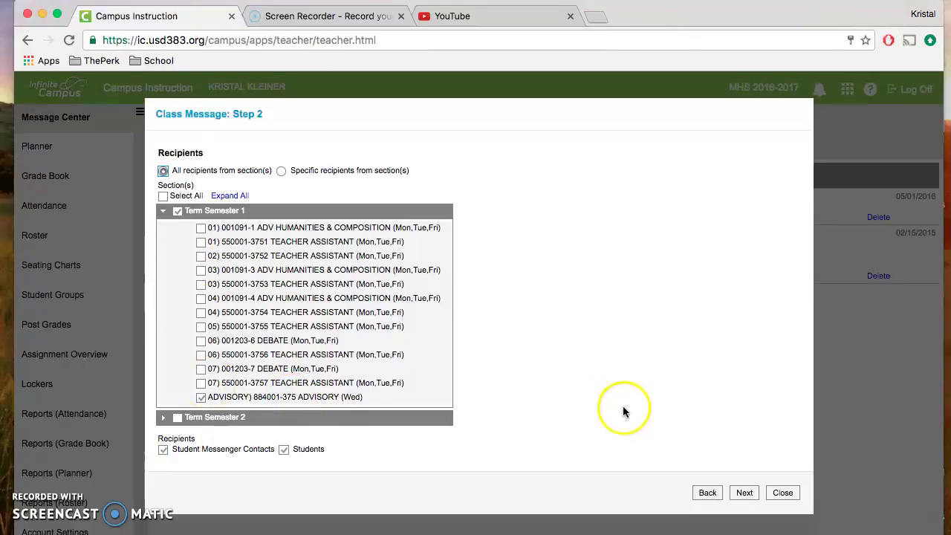
Continue to Step 3's delivery summary: 35 recipients, 28 by inbox, 24 by email.
left_click(746, 493)
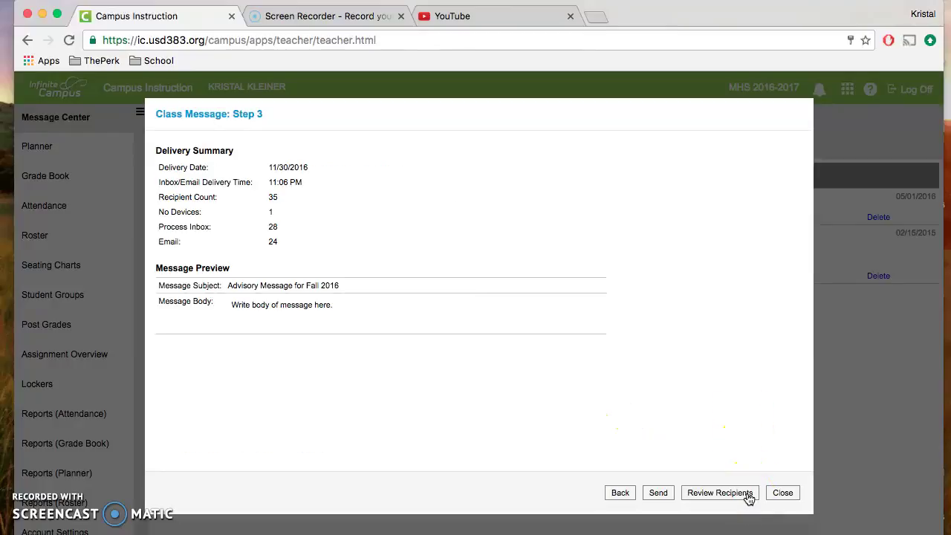